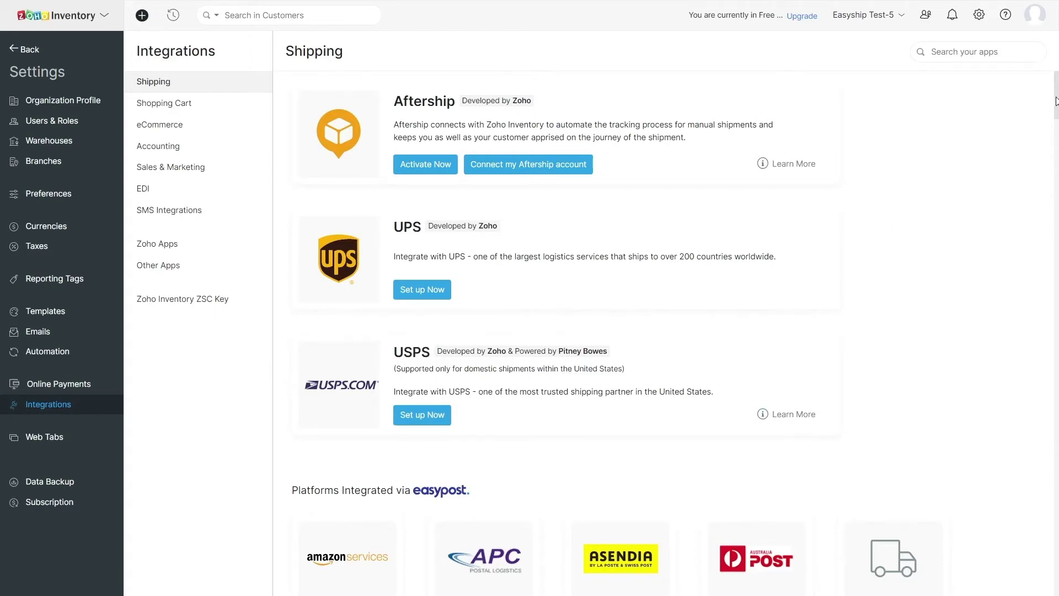
Step: Find Easyship among Zoho's shipping integrations and authorize its access to the Inventory data
left_click_drag(1055, 103, 1015, 323)
scroll(1015, 322, "down", 7)
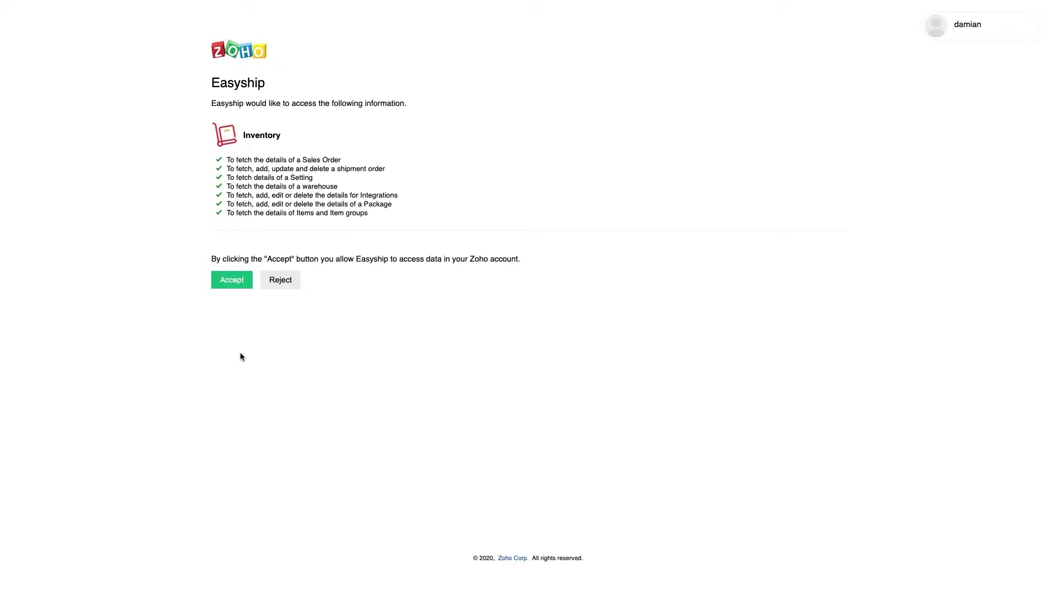
left_click(231, 283)
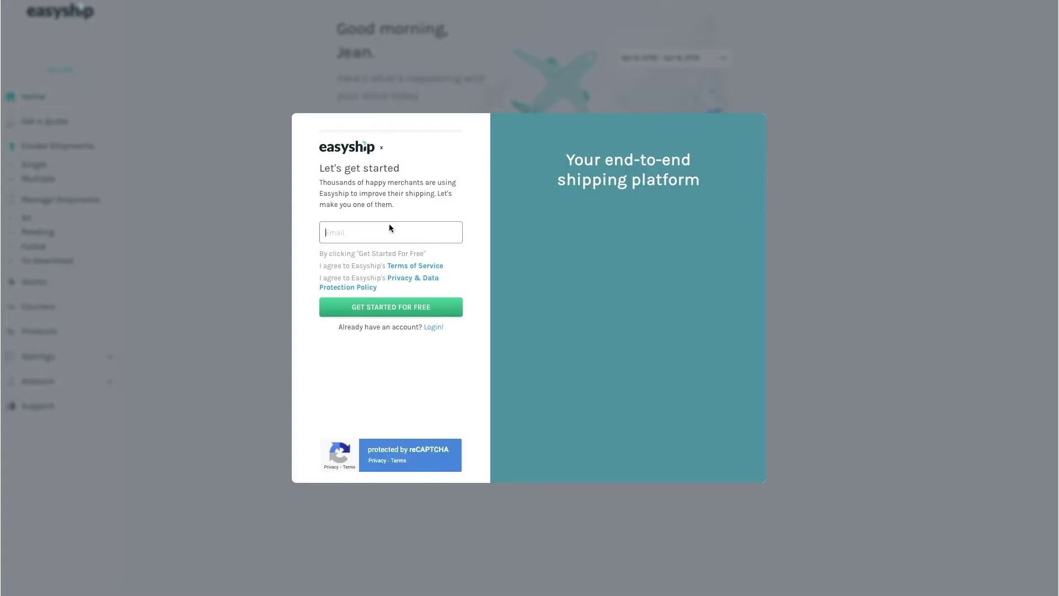
Step: Sign up for Easyship with email, personal and company details, and a Hong Kong origin address
left_click(398, 275)
left_click(389, 307)
left_click(349, 239)
left_click(358, 262)
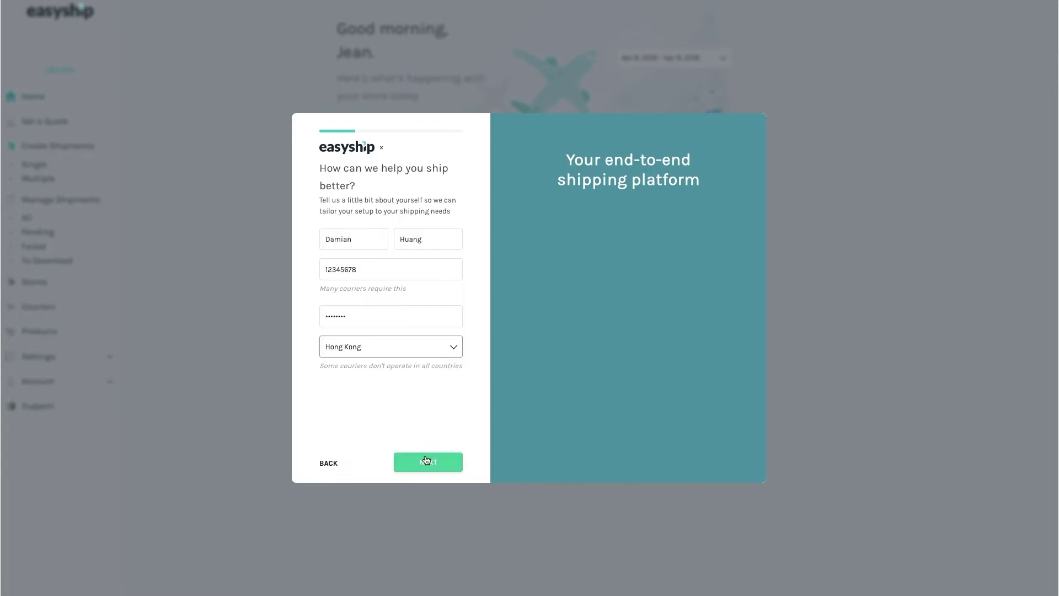
left_click(425, 461)
left_click(376, 235)
left_click(410, 463)
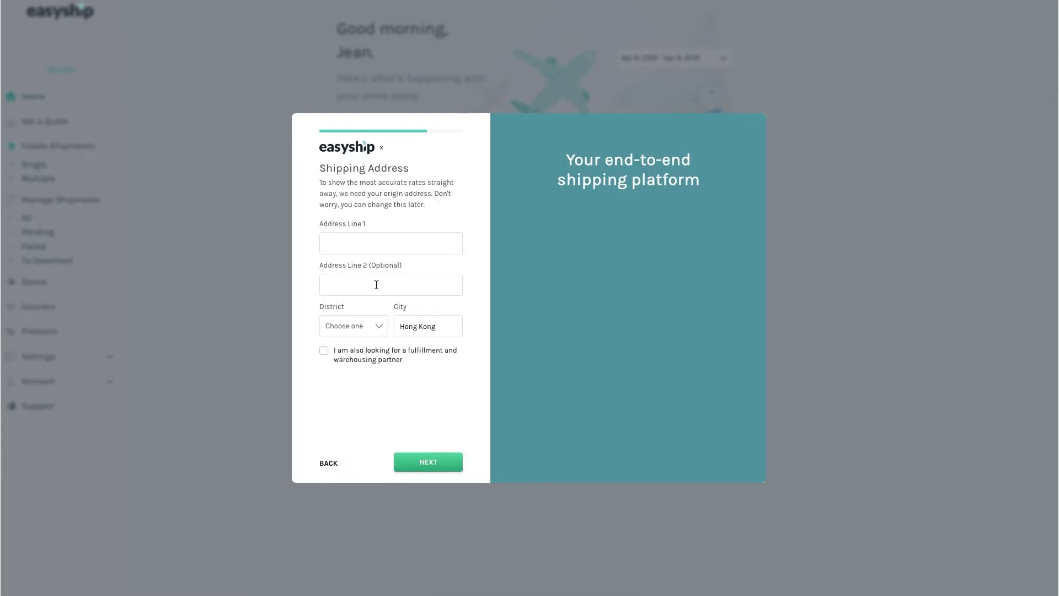
left_click(425, 460)
Step: Set default category Accessory (no-battery), a 1×2×3 cm box and 4 kg weight, then finish setup
left_click(436, 222)
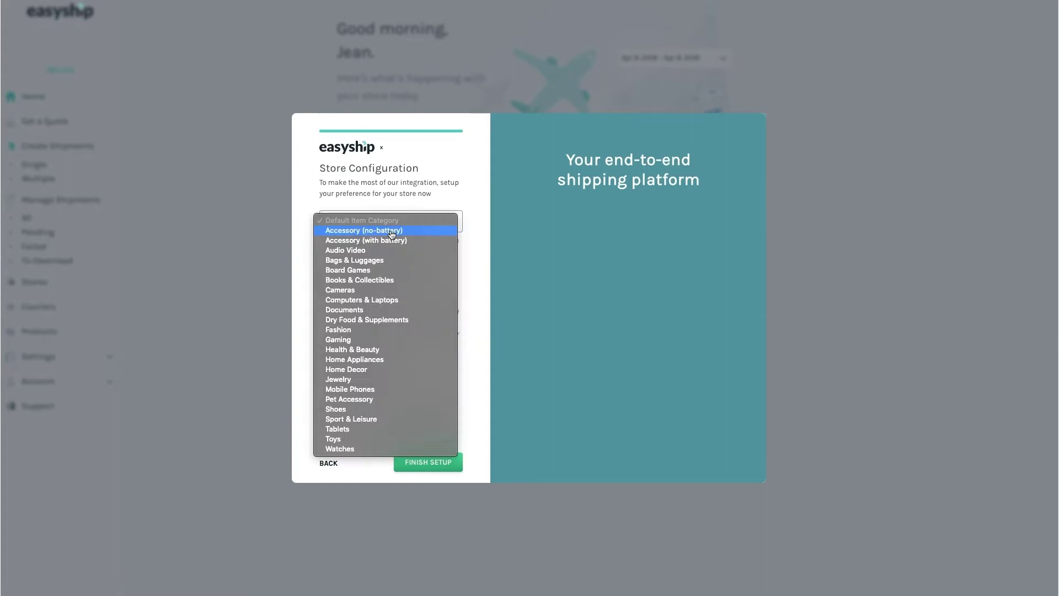
left_click(380, 228)
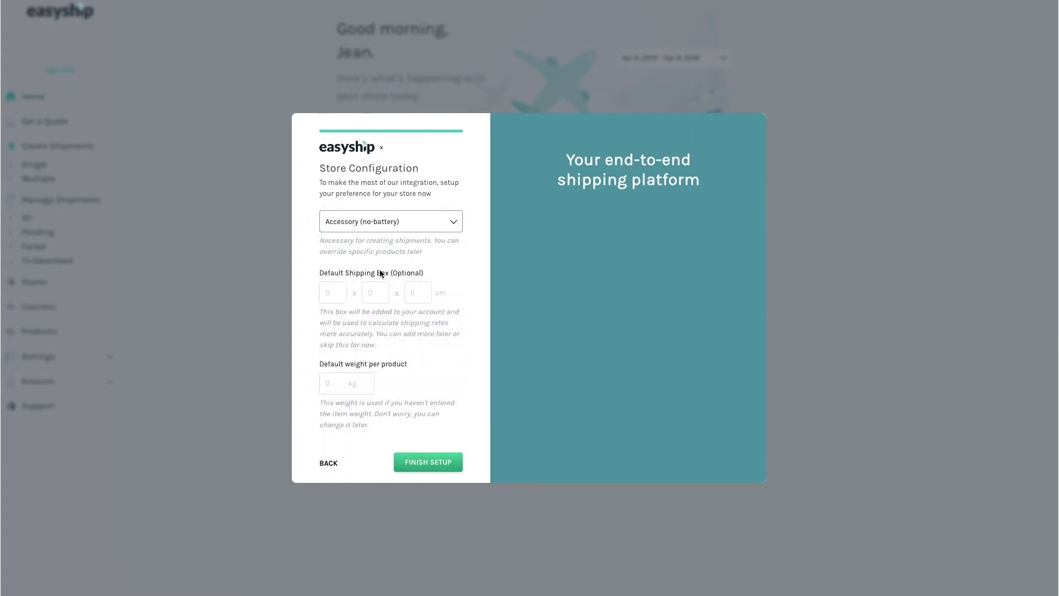
left_click(333, 299)
type("1")
key("Tab")
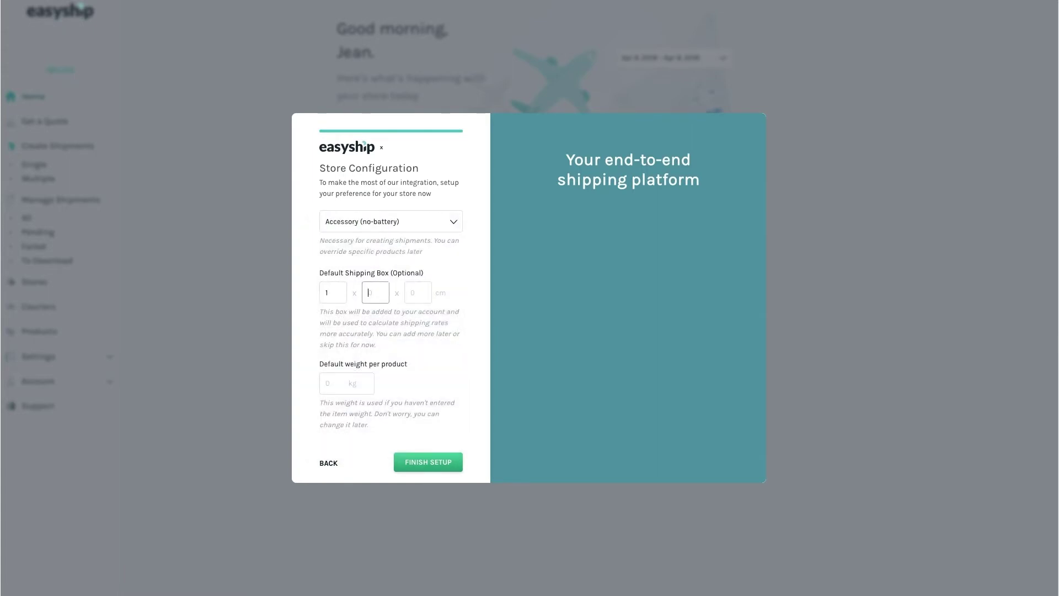
type("2")
key("Tab")
type("3")
key("Tab")
type("4")
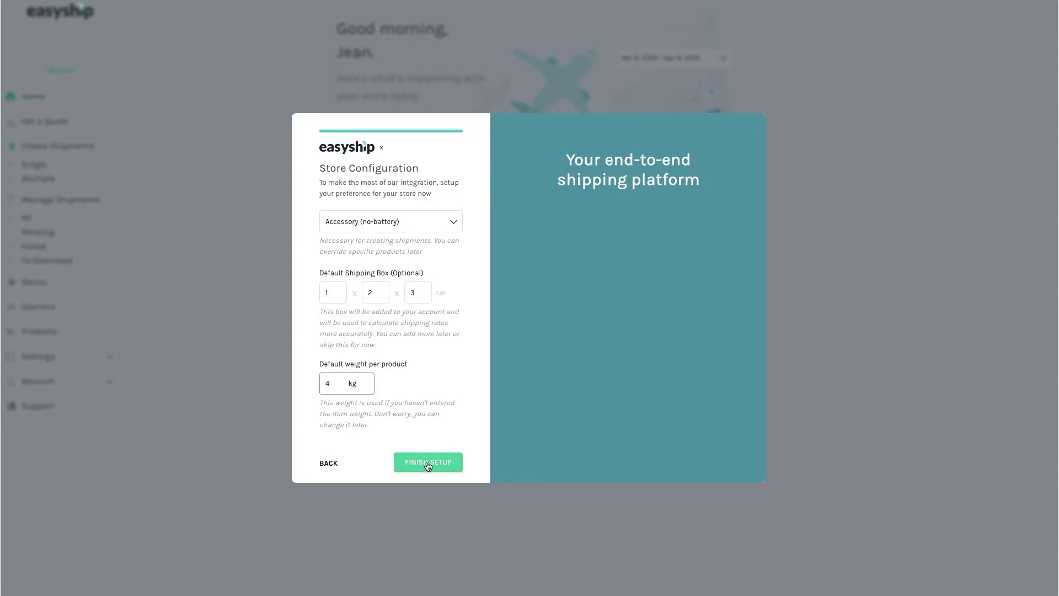
left_click(426, 462)
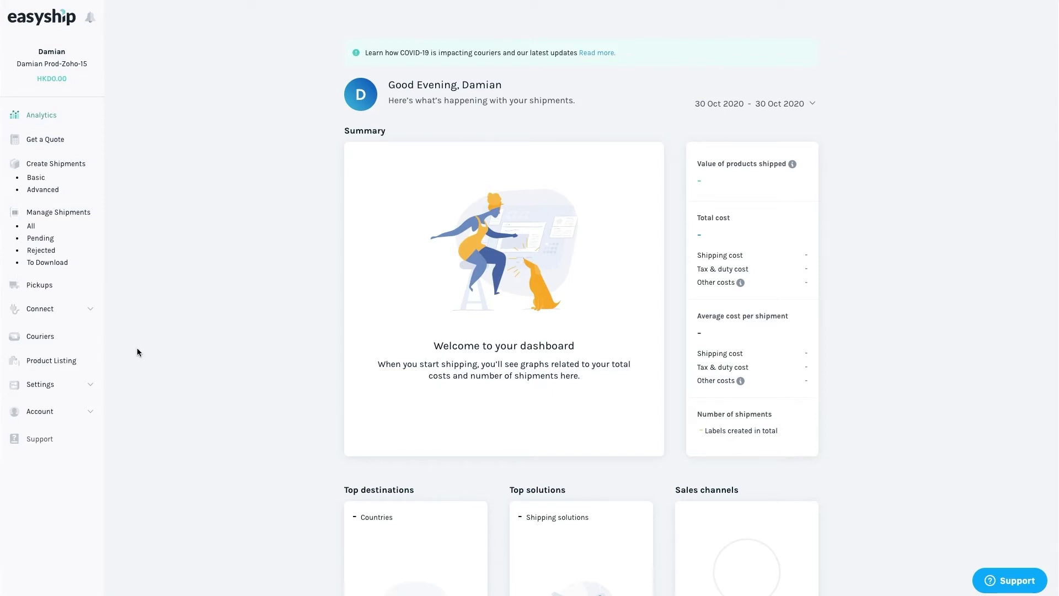
Step: Sync product SKU-1 (item 1, 3×6×7 cm, 1 kg) from the Easyship Test-5 store into Product Listing
left_click(49, 364)
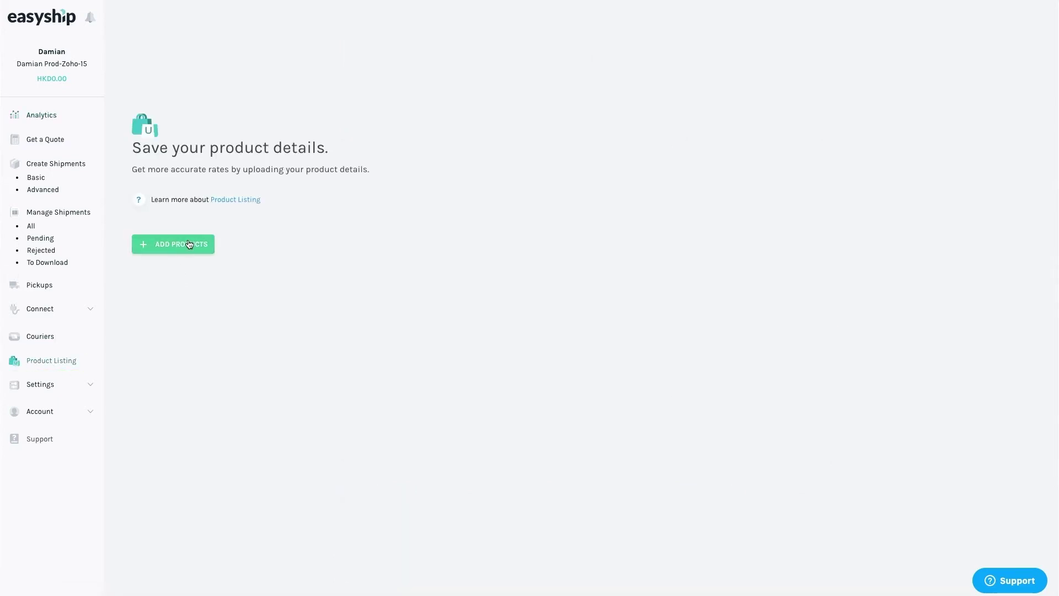
left_click(198, 249)
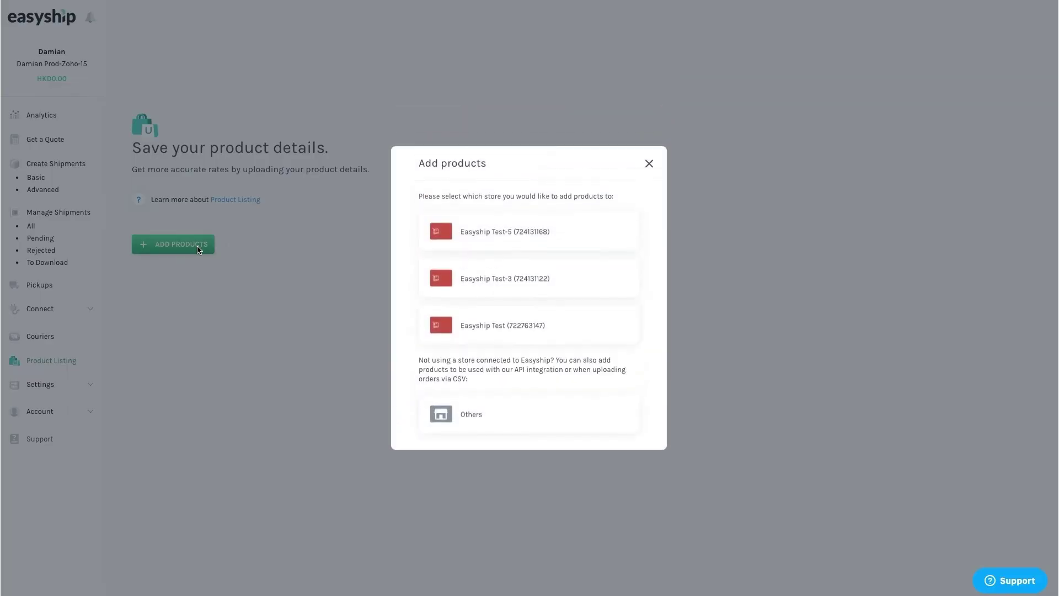
left_click(506, 231)
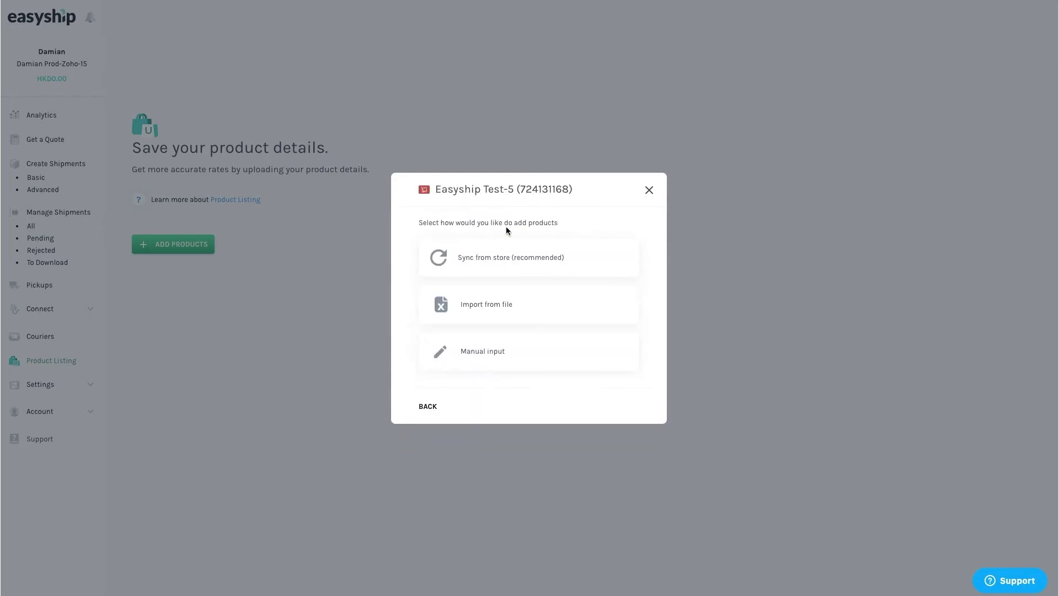
left_click(501, 265)
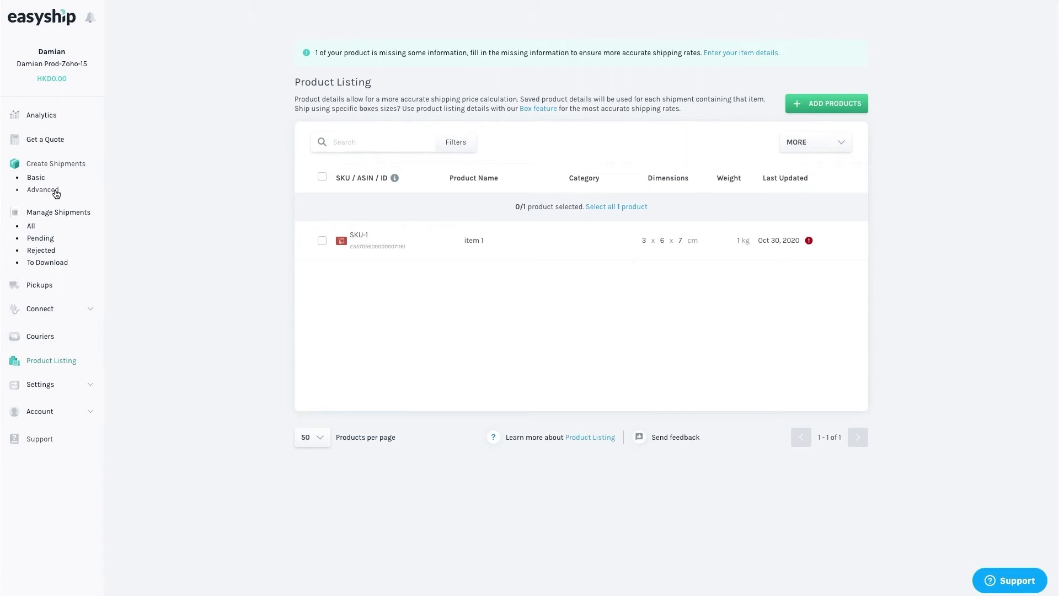
Step: Sync the order from the Easyship Test-5 store into Advanced shipments and open its order summary
left_click(56, 193)
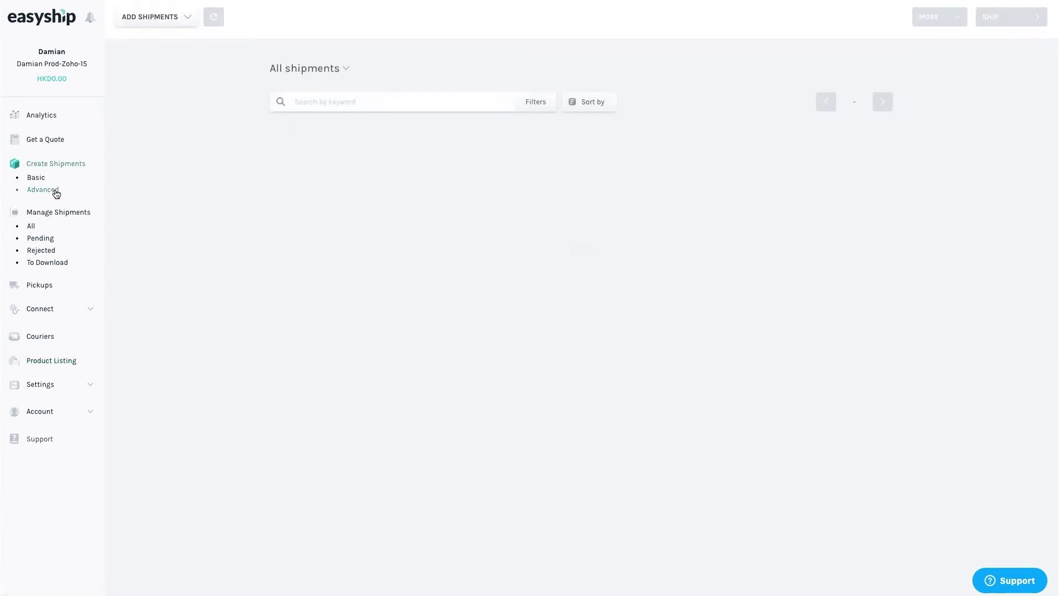
left_click(180, 23)
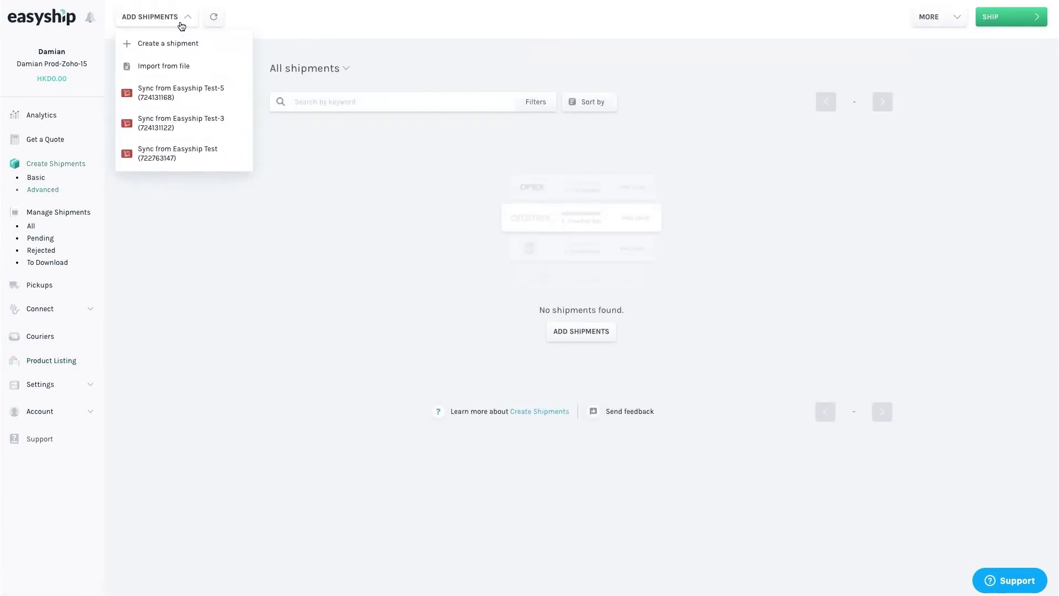
left_click(201, 98)
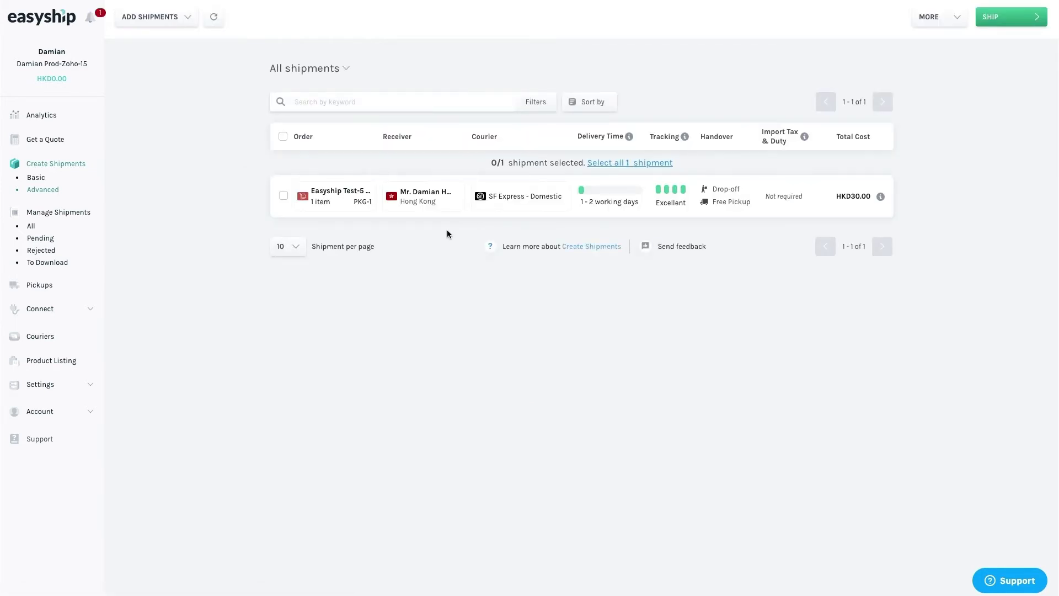
left_click(343, 203)
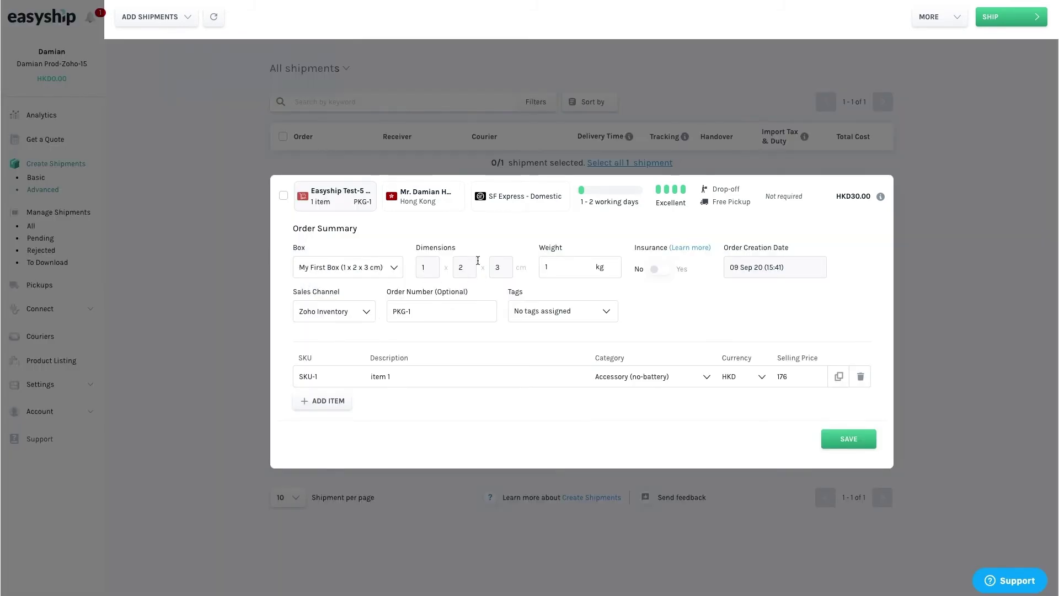
Step: Check the receiver details unchanged, then switch the courier to HK Post - Smart Post at HKD28.00
left_click(926, 225)
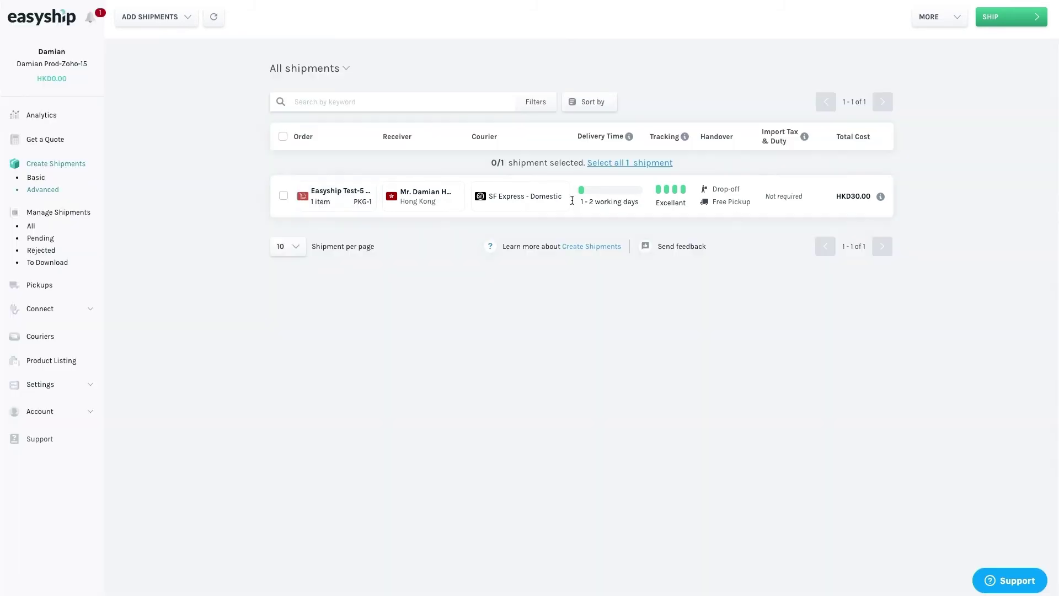
left_click(430, 208)
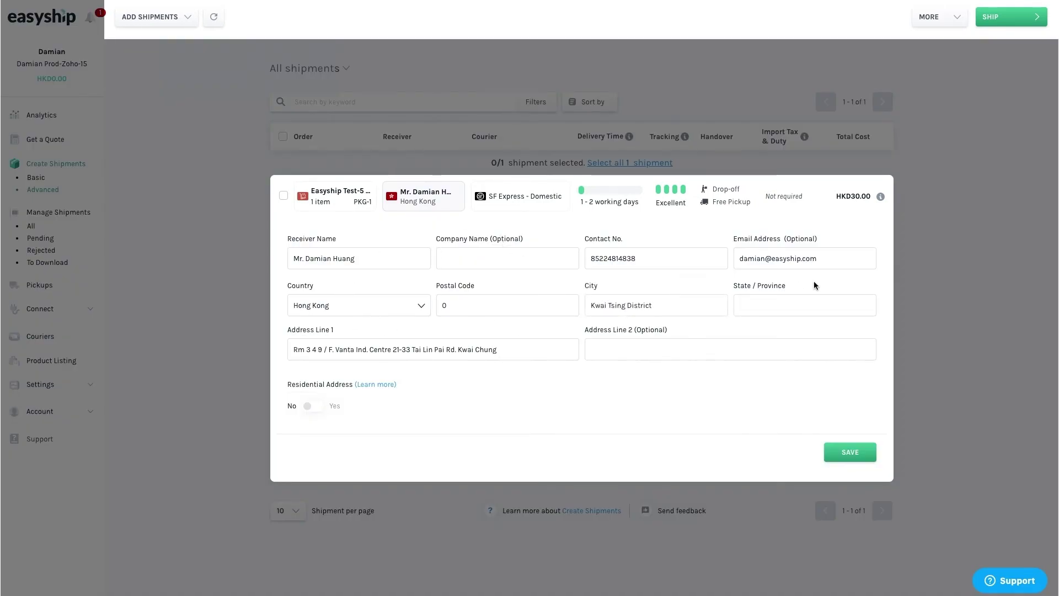
left_click(974, 265)
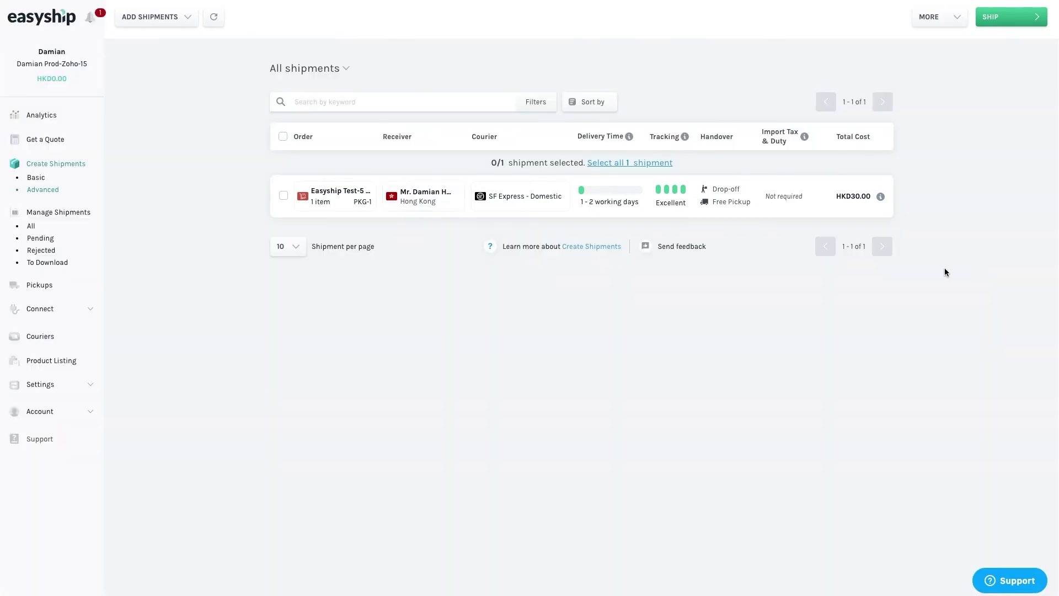
left_click(531, 198)
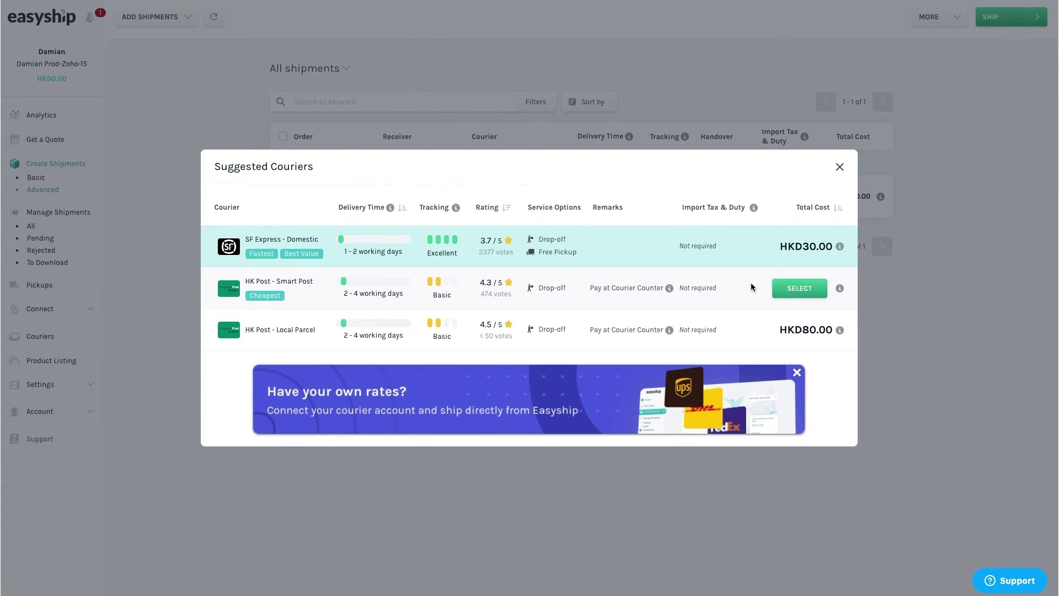
left_click(809, 291)
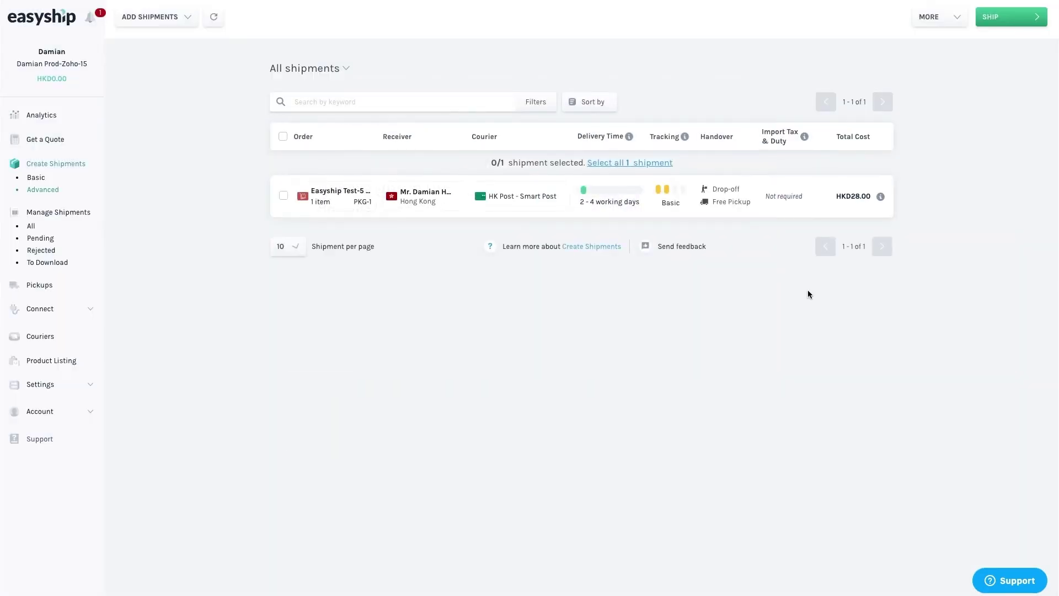
Step: Book the shipment with no insurance and drop-off at HKPost, confirming the HKD28.00 summary
left_click(283, 199)
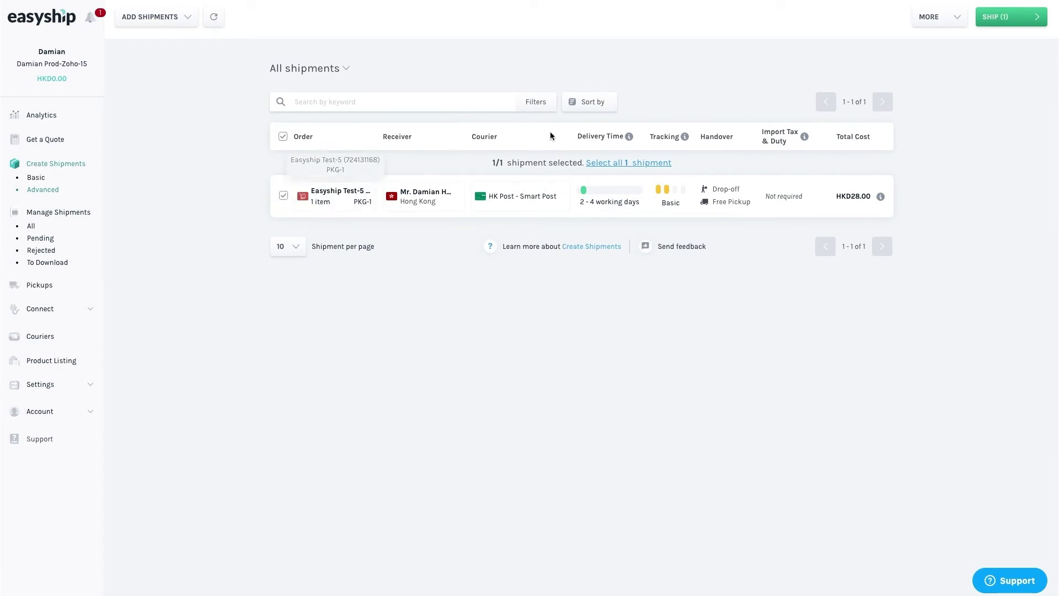
left_click(1023, 22)
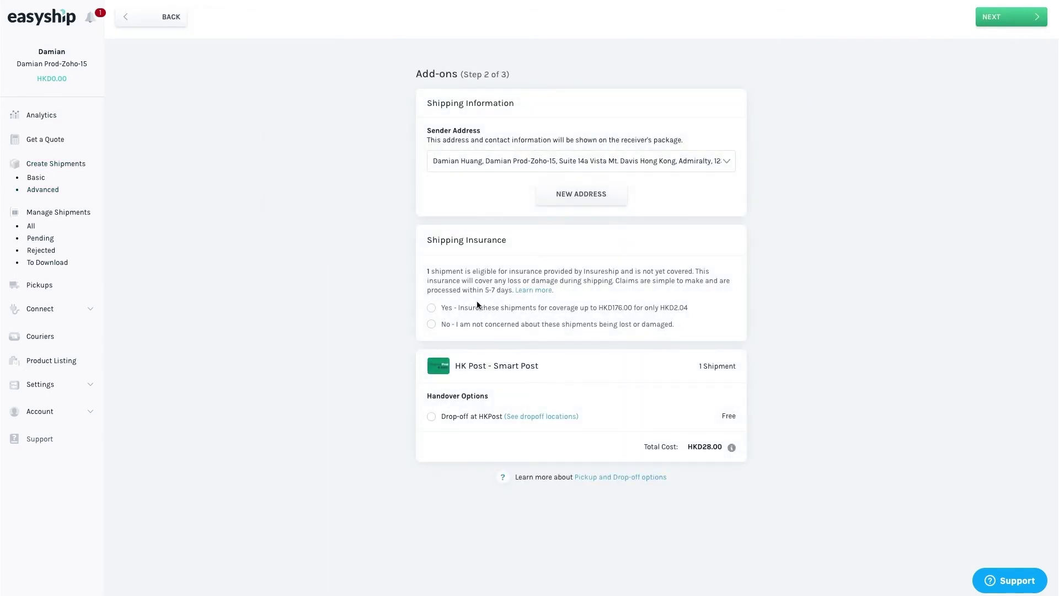
left_click(432, 325)
left_click(432, 417)
left_click(994, 25)
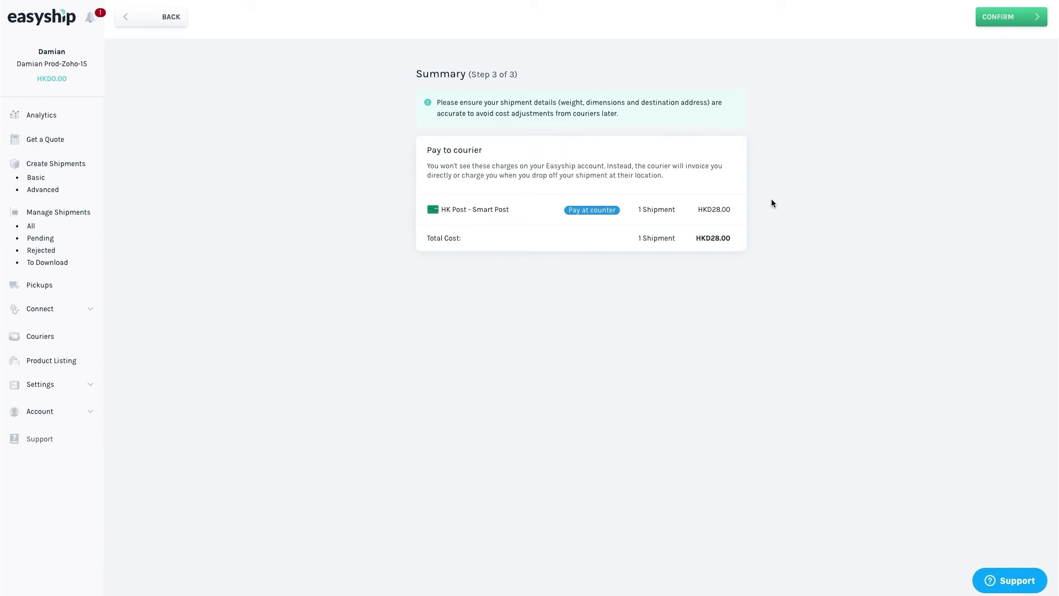
left_click(1005, 17)
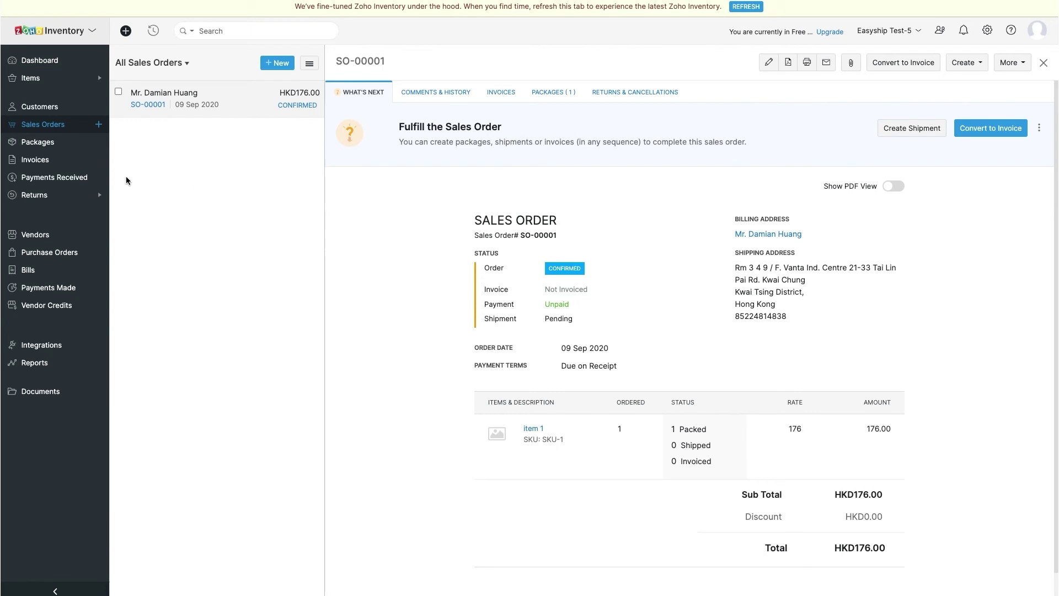
Step: In Zoho Packages, open the shipped package and view its HK Post tracking events and timeline
left_click(65, 143)
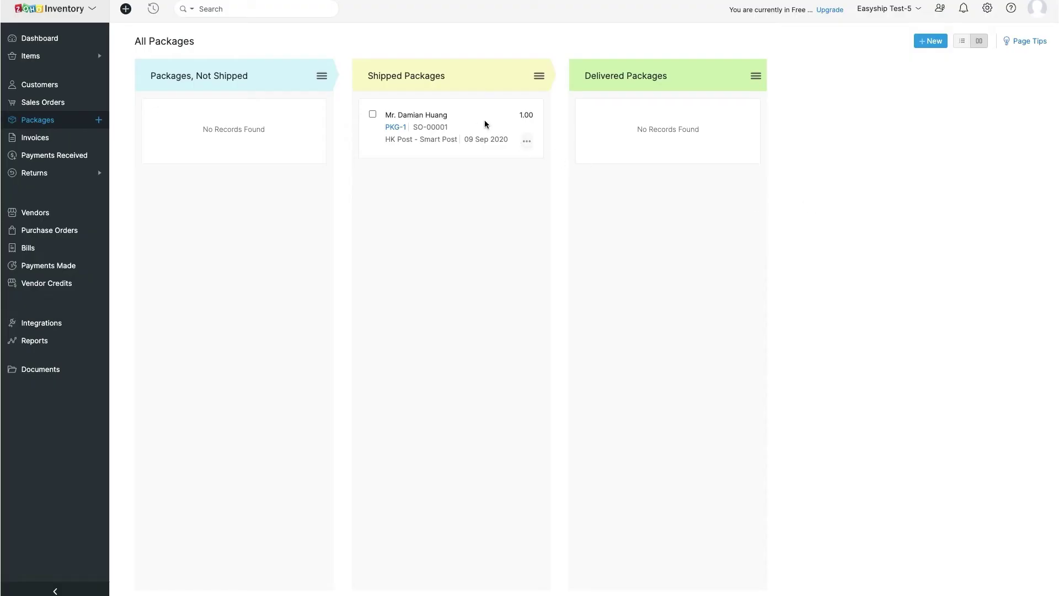
left_click(484, 123)
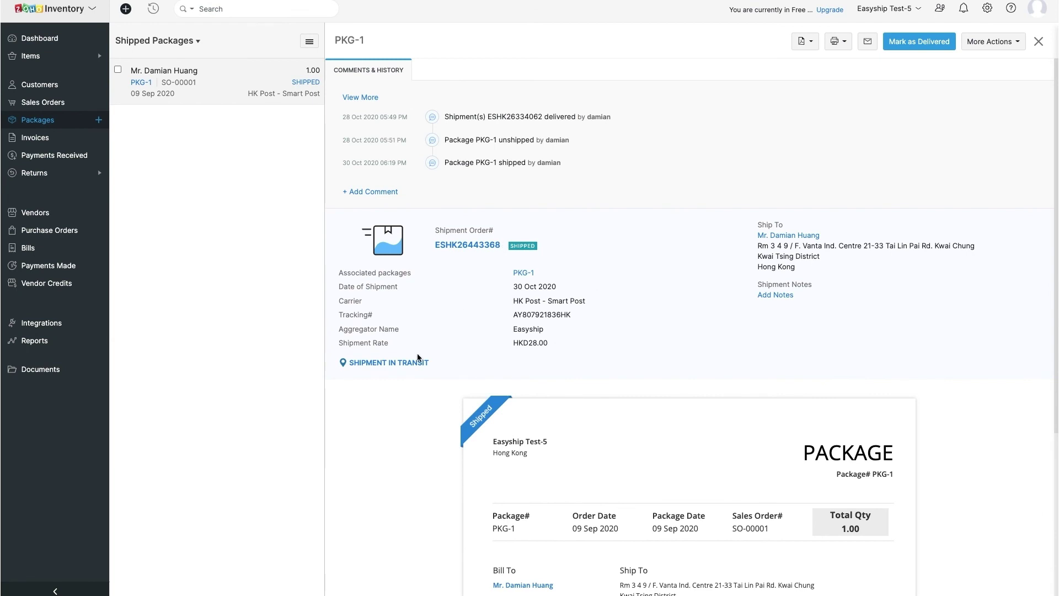
left_click(393, 364)
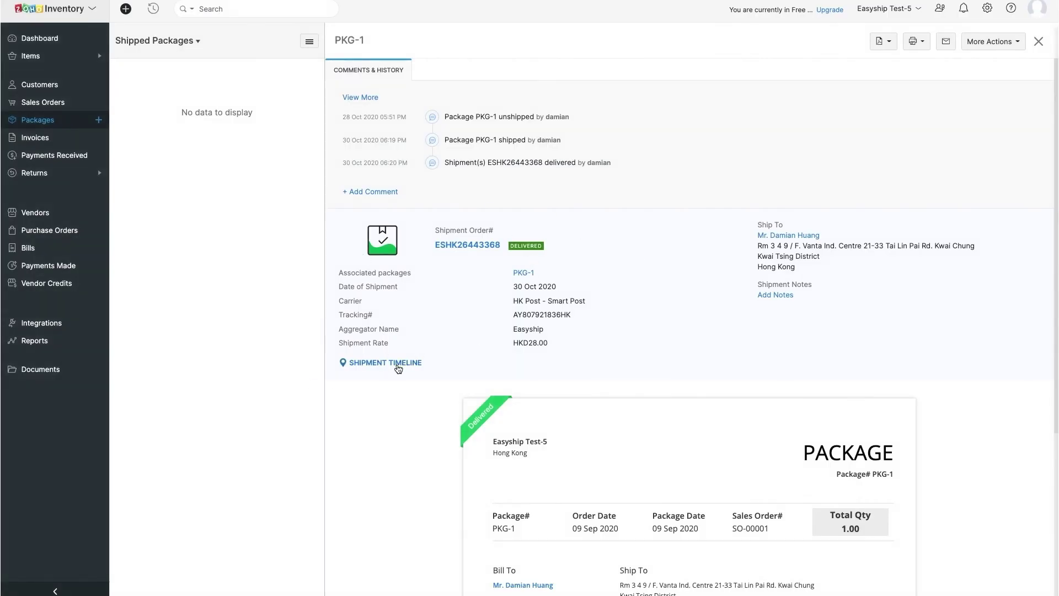
left_click(397, 367)
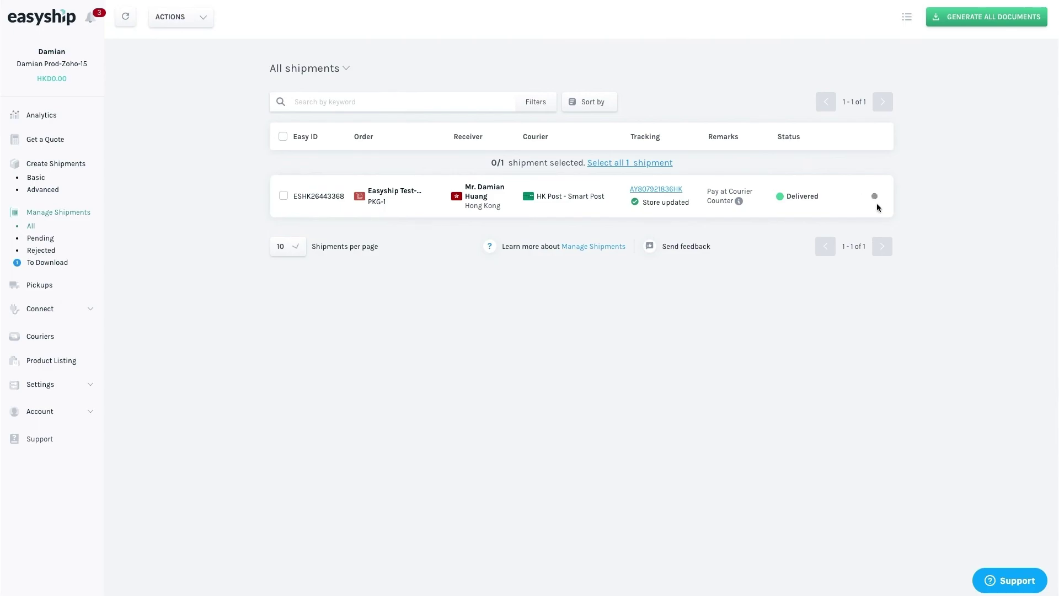
Step: Cancel the delivered HK Post - Smart Post shipment from its details page and confirm
left_click(877, 207)
scroll(765, 379, "down", 3)
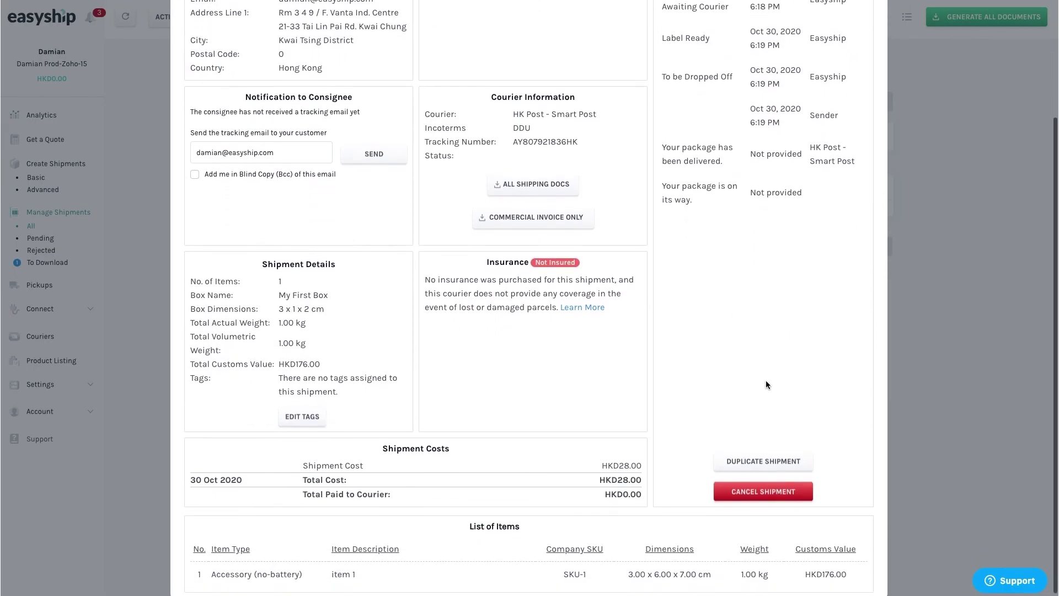
left_click(763, 491)
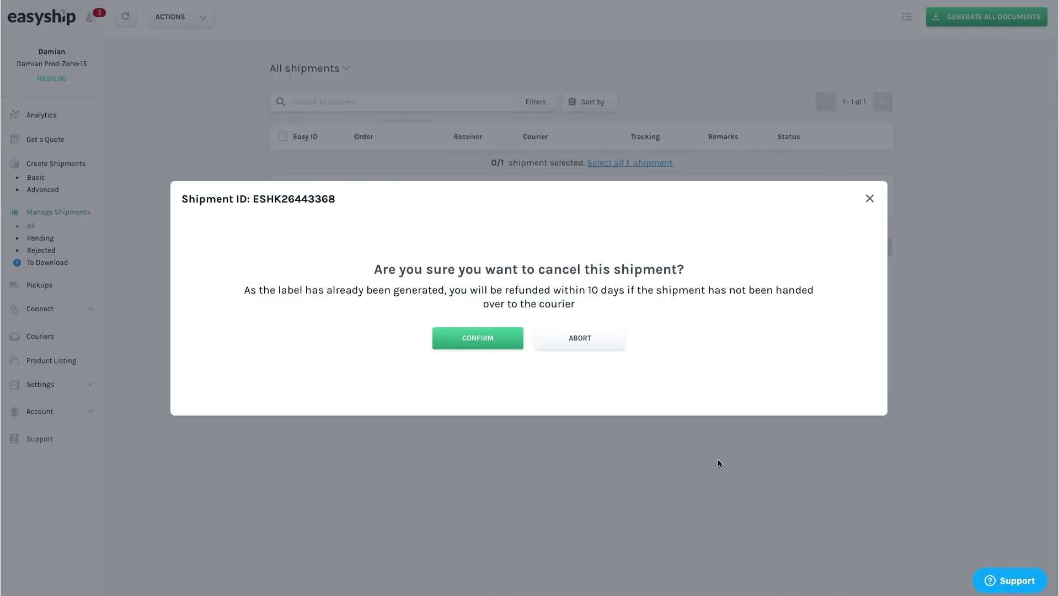
left_click(492, 337)
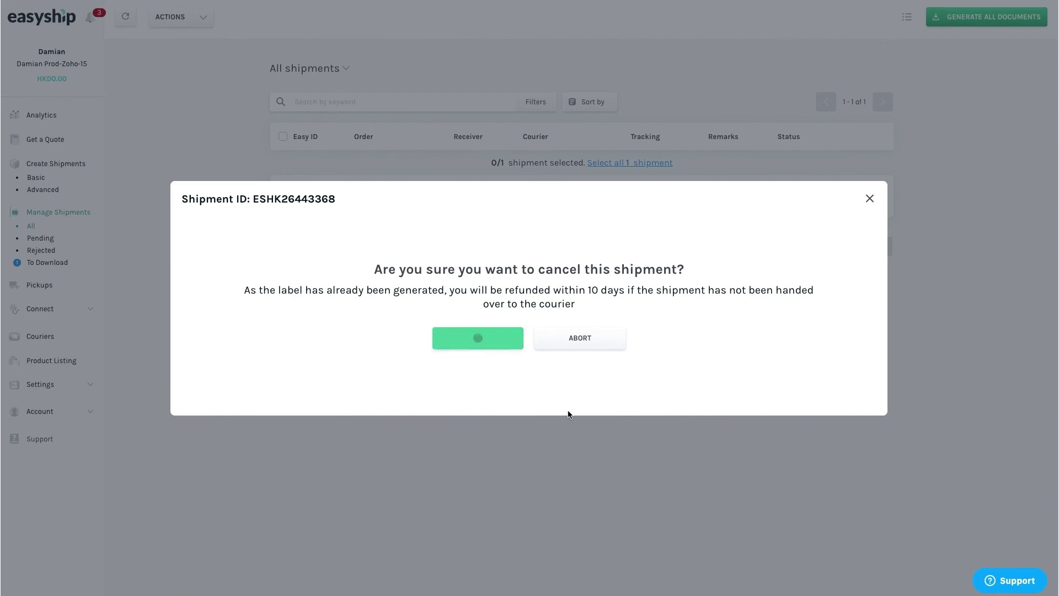